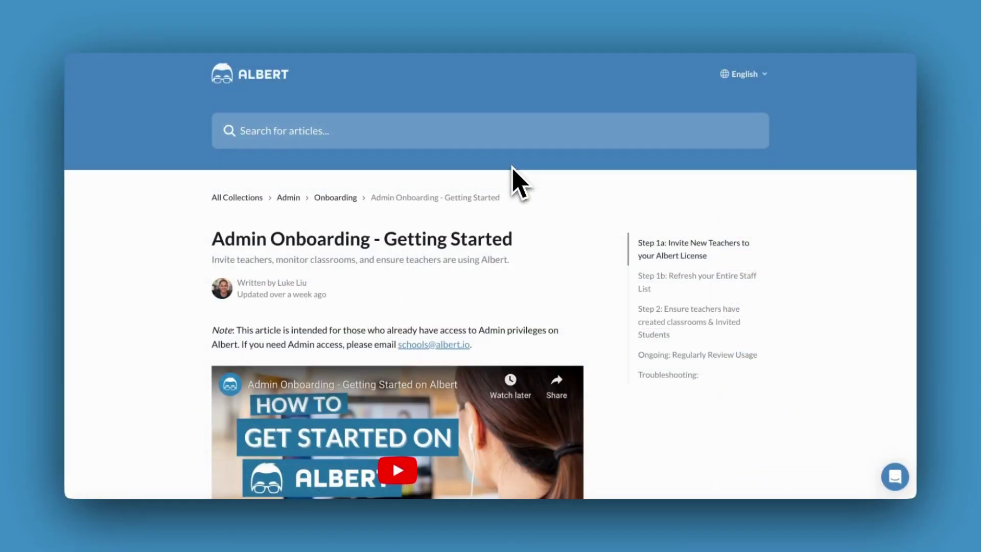
# - Read the Admin Onboarding - Getting Started help article, including the steps for inviting new teachers to the license
pyautogui.scroll(-1, 514, 181)
pyautogui.scroll(-3, 513, 181)
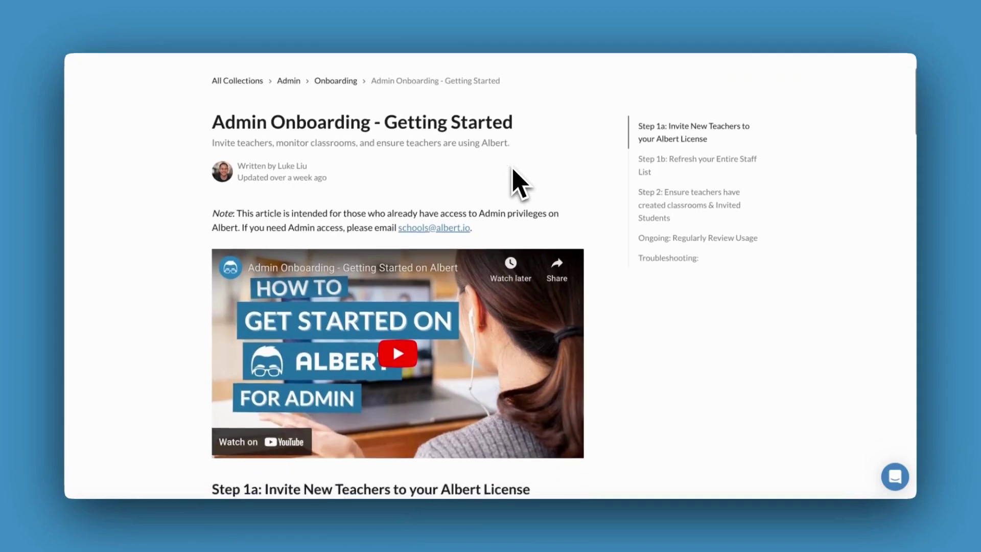
pyautogui.scroll(-3, 513, 171)
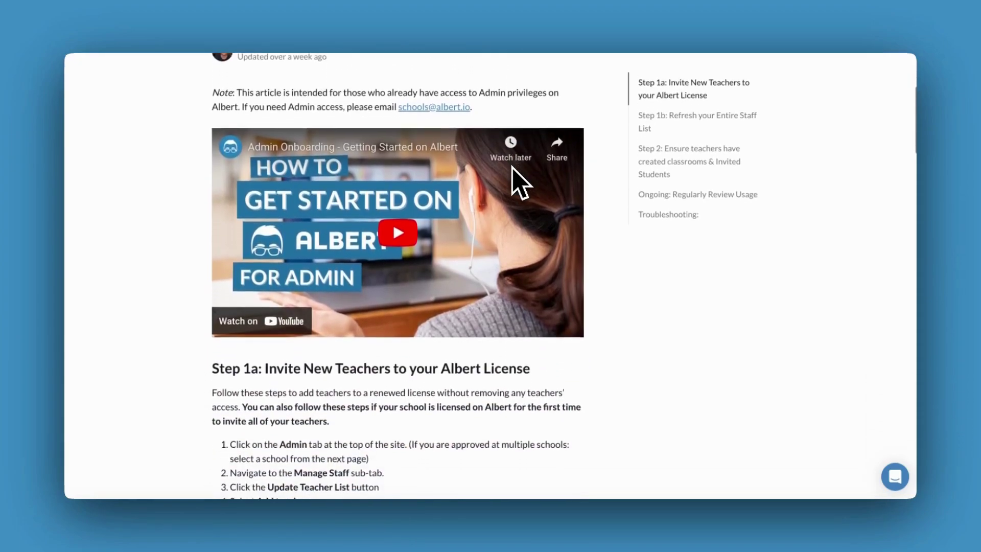
pyautogui.scroll(-3, 513, 182)
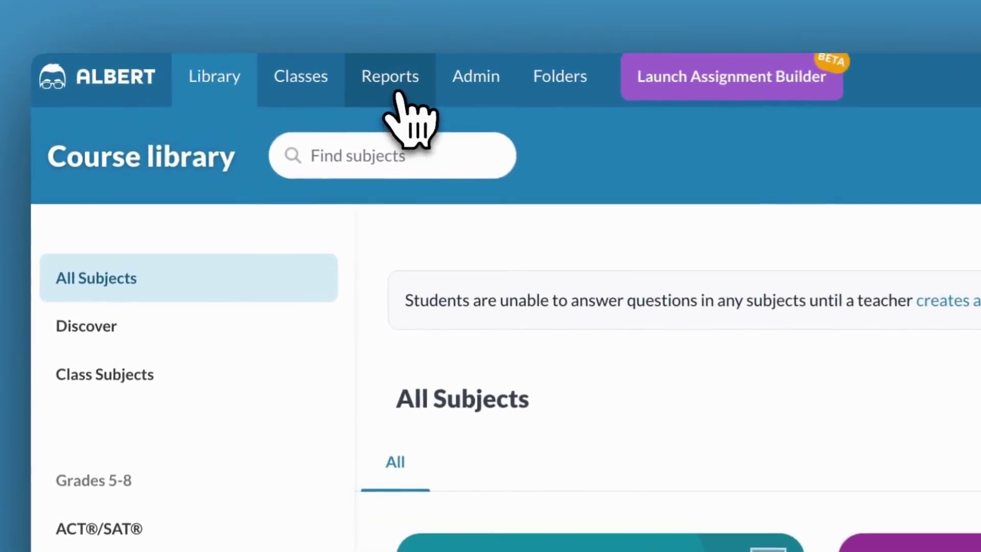
# - Open the school report for Naperville Skin Institute and review its students' time spent, accuracy and answer breakdown
pyautogui.click(247, 70)
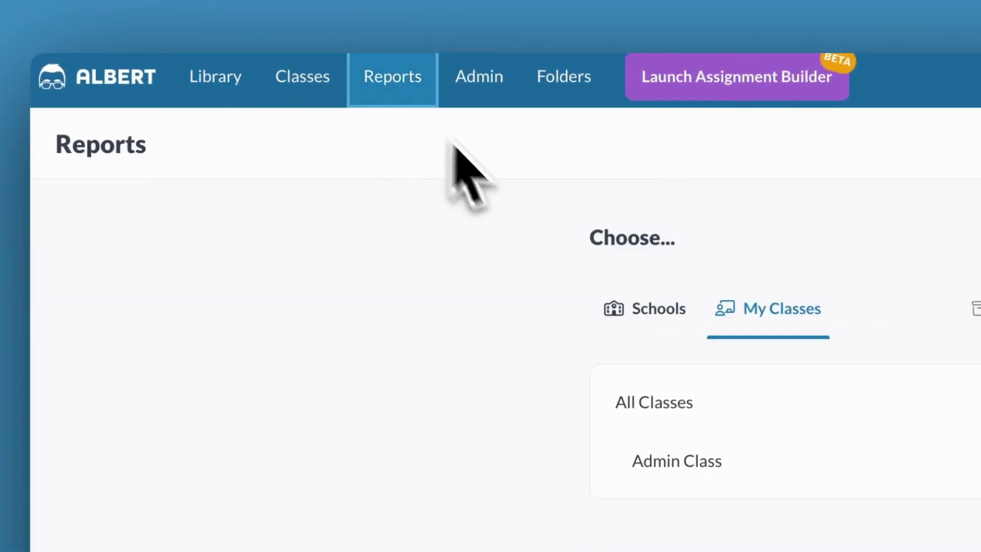
pyautogui.click(642, 310)
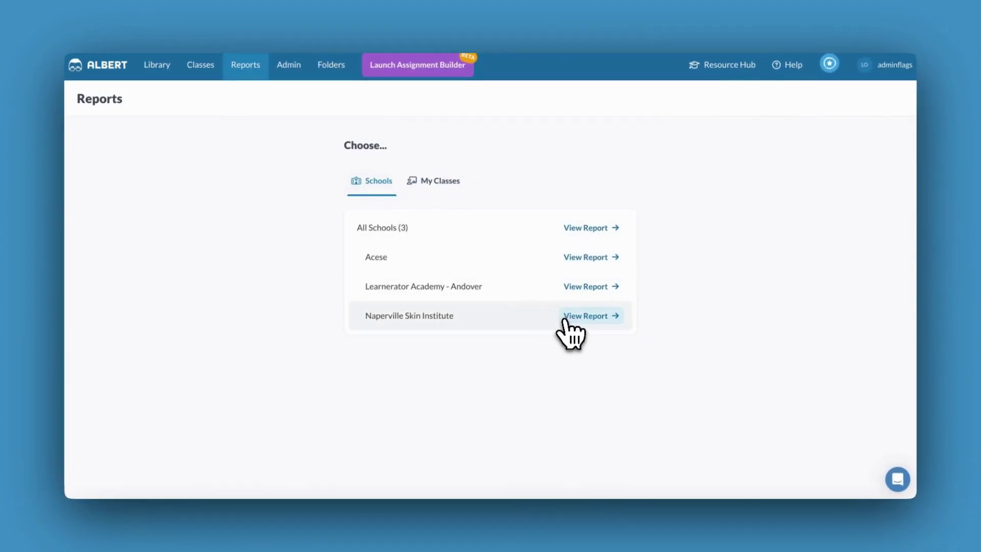
pyautogui.click(580, 335)
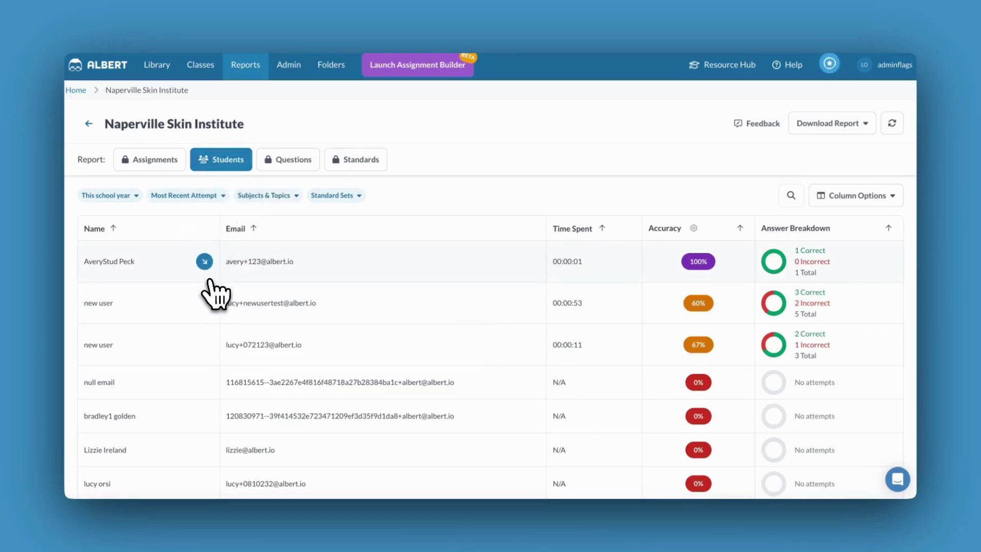
pyautogui.scroll(-2, 215, 291)
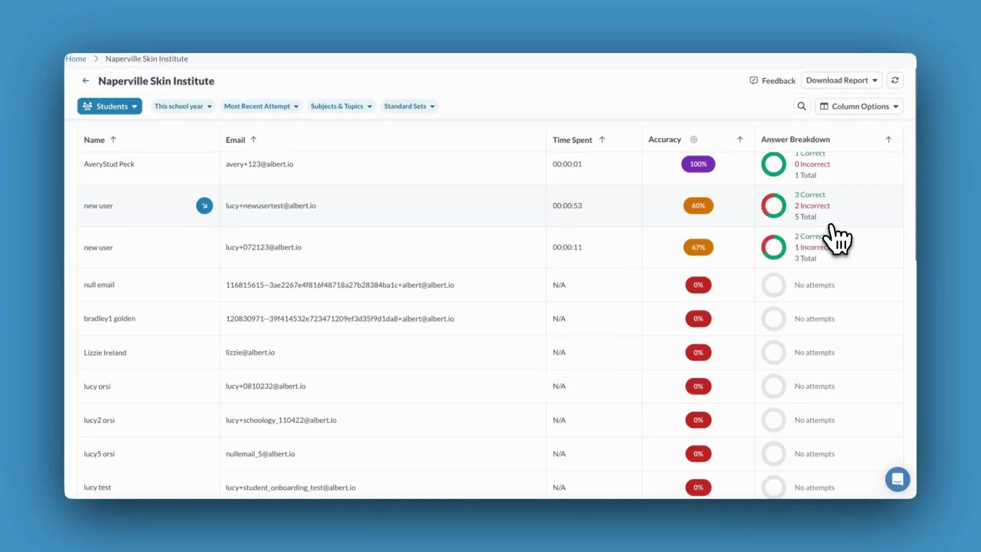
pyautogui.scroll(3, 838, 239)
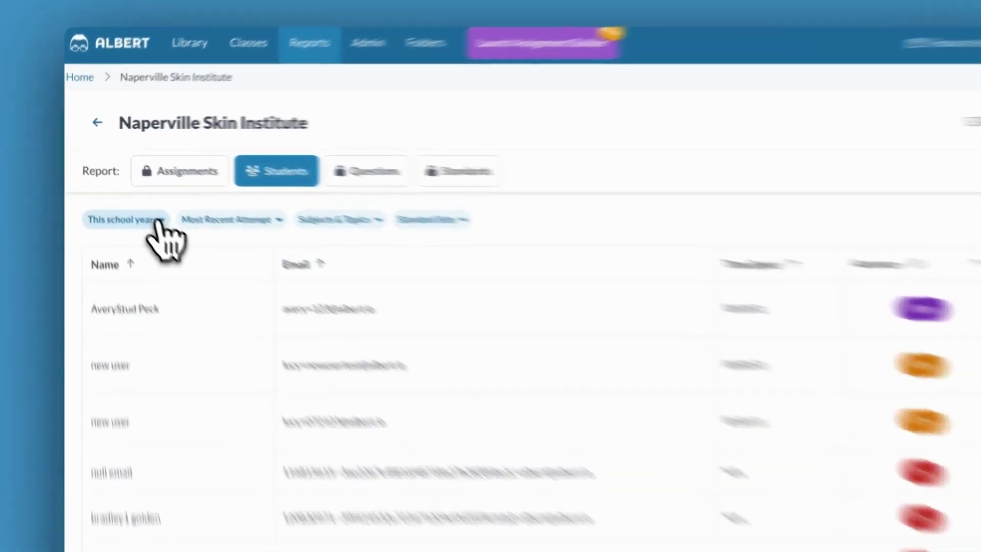
# - Check the date range filter and the download options of the Naperville Skin Institute student report
pyautogui.click(135, 197)
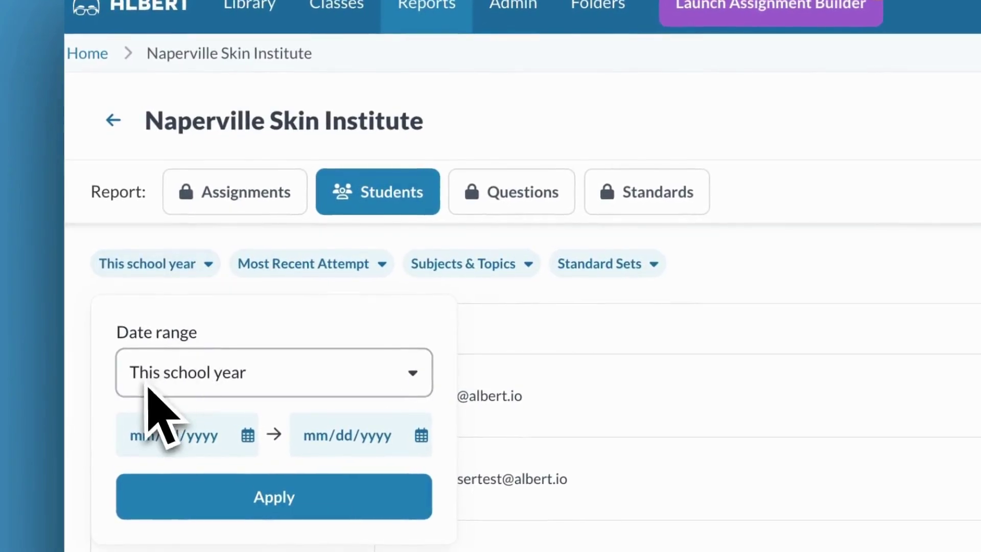
pyautogui.click(209, 267)
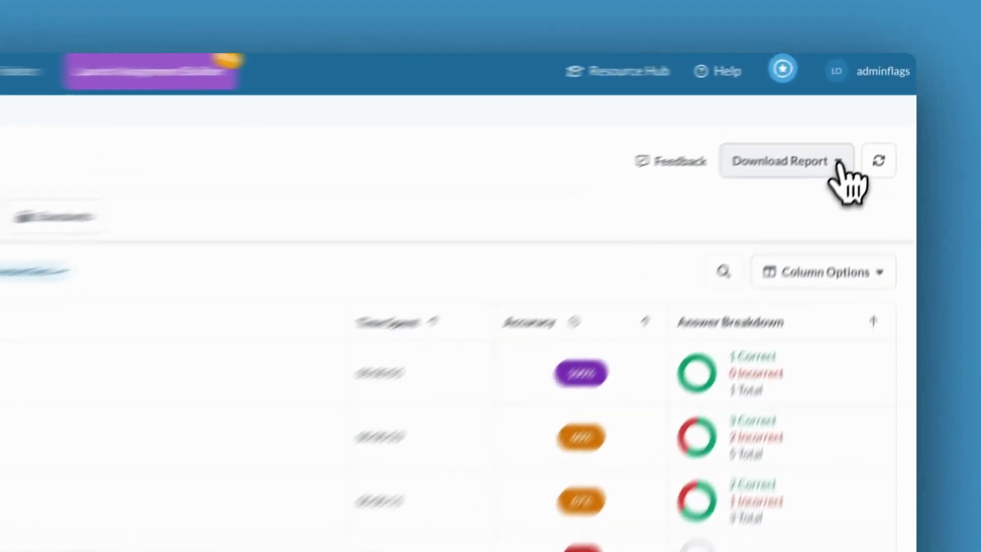
pyautogui.click(867, 130)
pyautogui.click(769, 282)
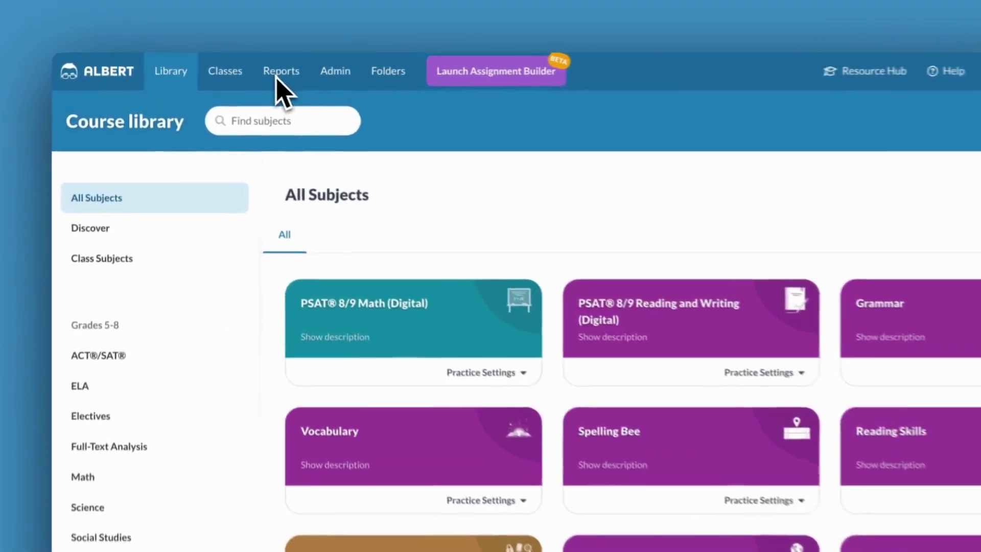
# - Open the school-level report for Spence Tech
pyautogui.click(248, 68)
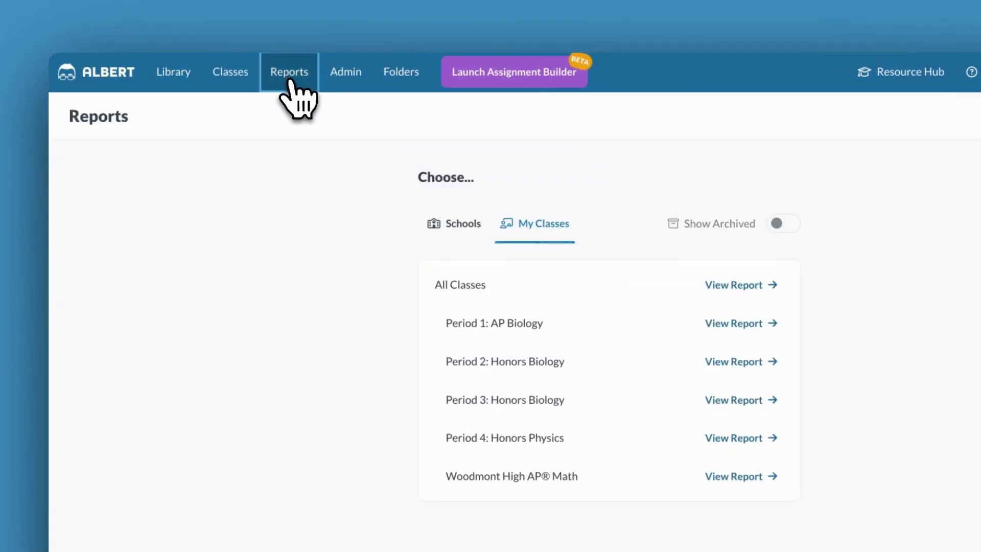
pyautogui.click(443, 224)
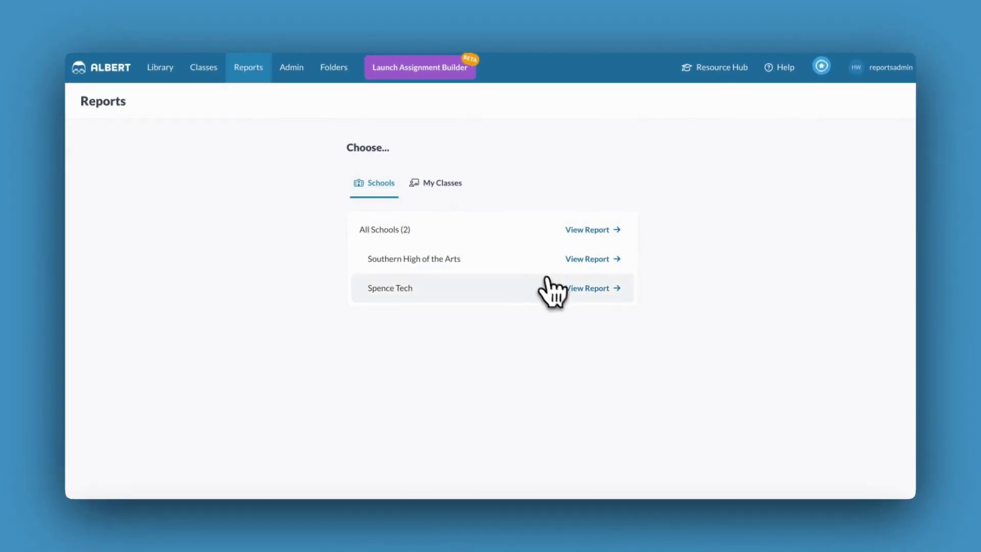
pyautogui.click(573, 289)
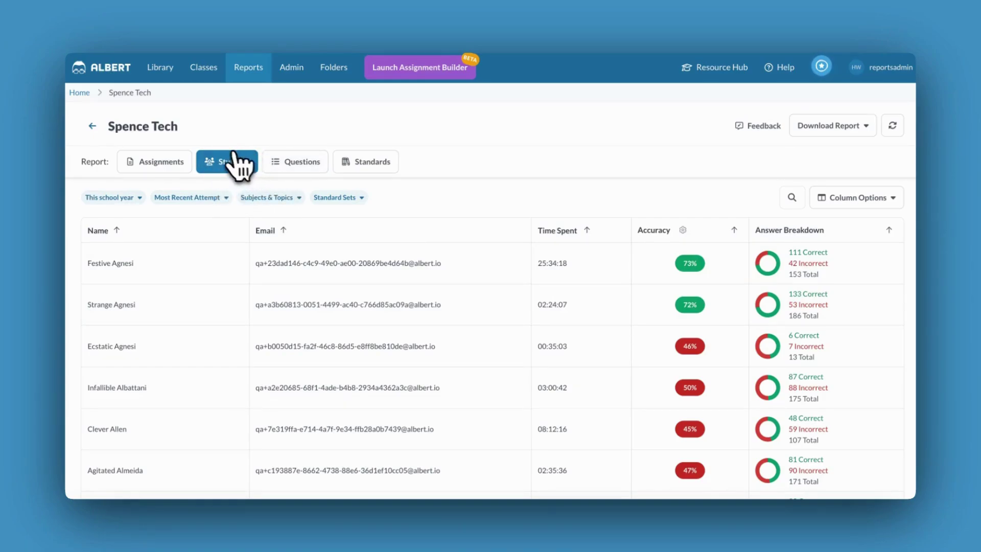
# - Drill down into the first listed student's assignment results, and return to the Spence Tech report
pyautogui.moveTo(235, 262)
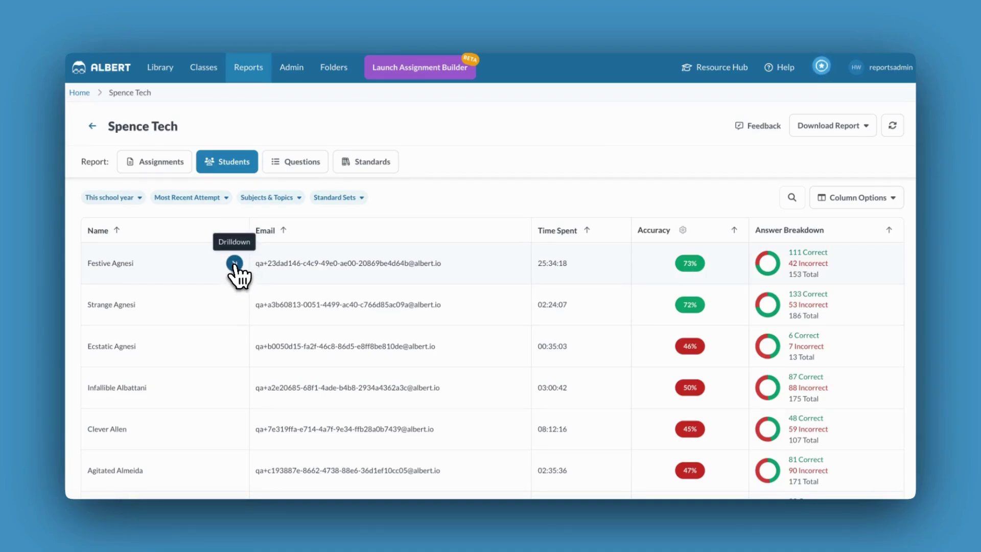
pyautogui.click(235, 263)
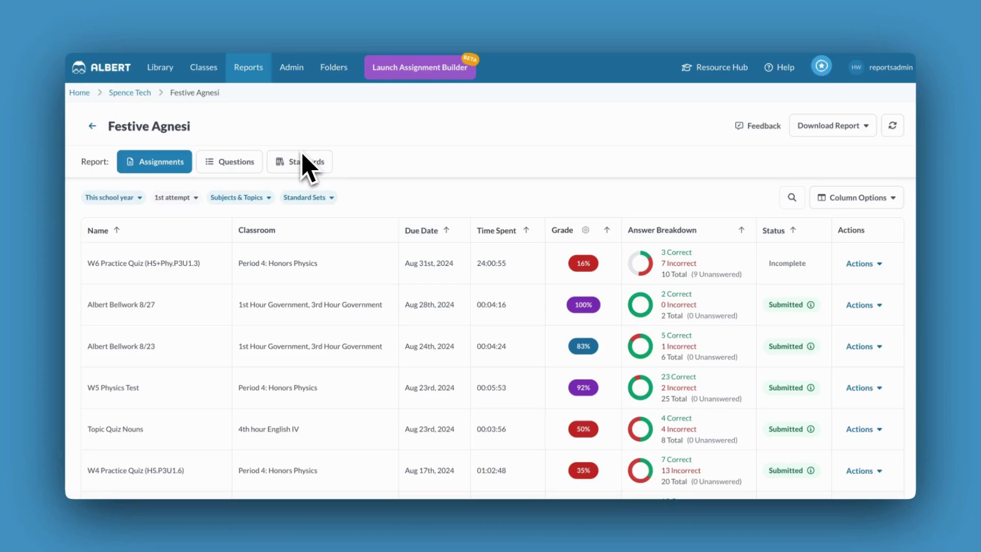
pyautogui.click(130, 93)
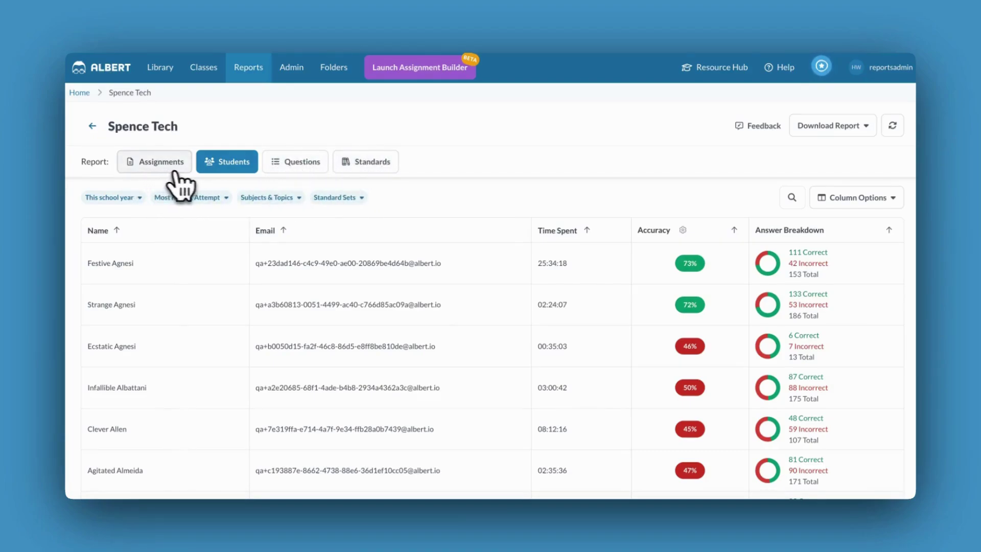
# - Show the Spence Tech report by standards, and check its date range filter and the question-finding options for standard A 201 (13-15)
pyautogui.click(369, 169)
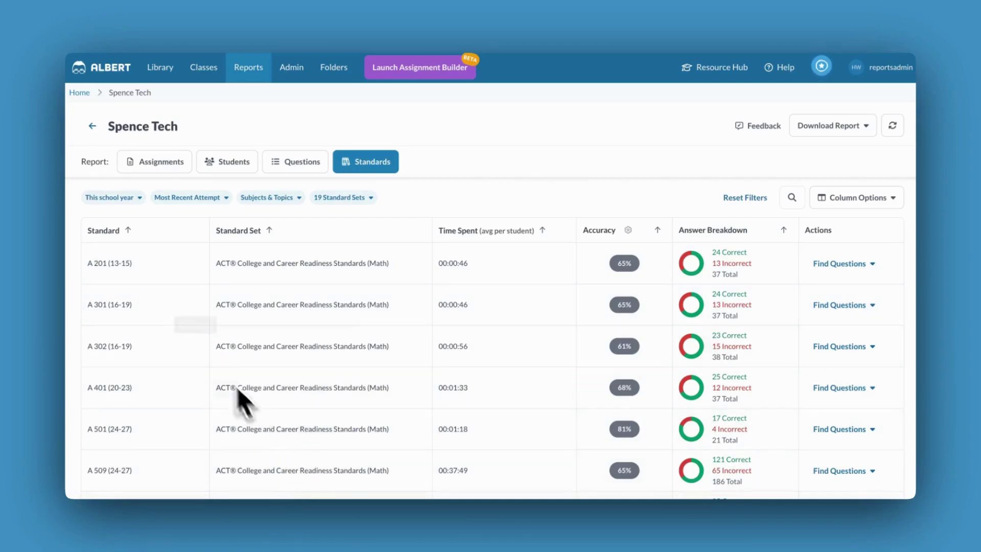
pyautogui.click(136, 201)
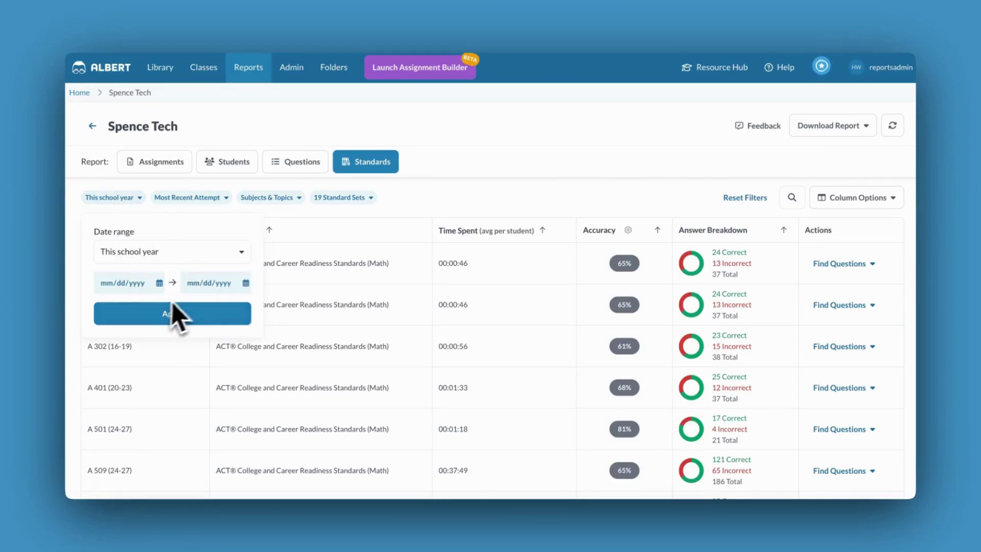
pyautogui.click(136, 200)
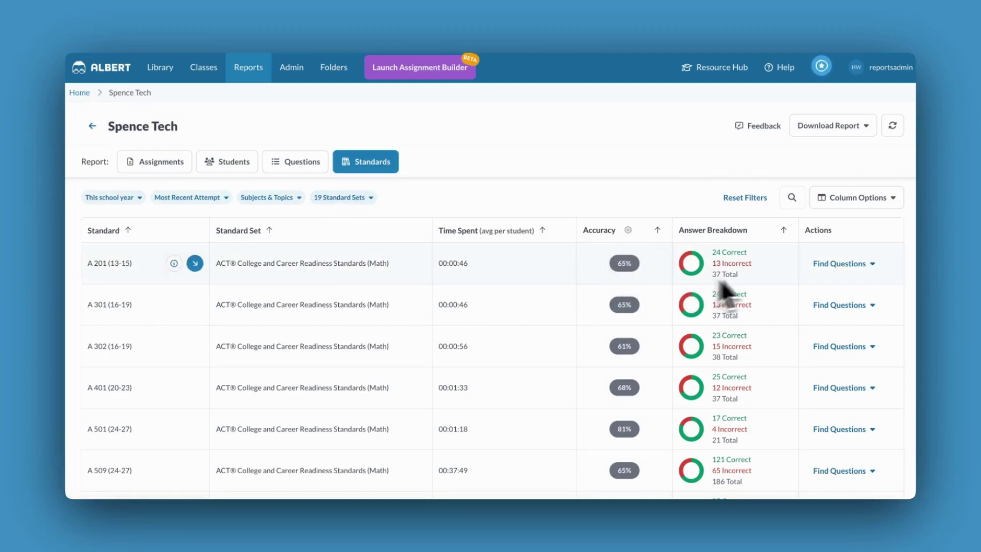
pyautogui.click(863, 270)
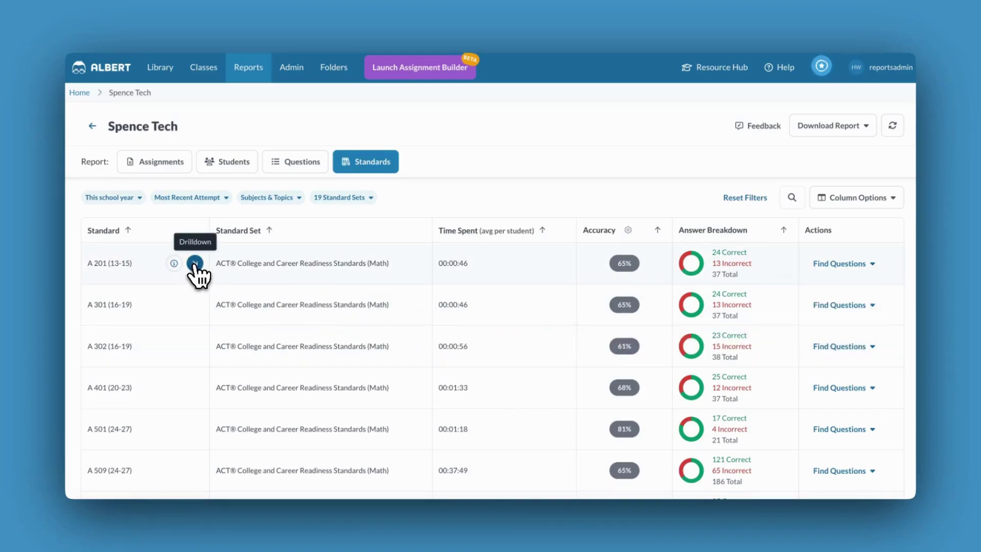
# - Drill down into standard A 201 (13-15) and its first student, view that student's assignments, and return to the standard
pyautogui.click(195, 263)
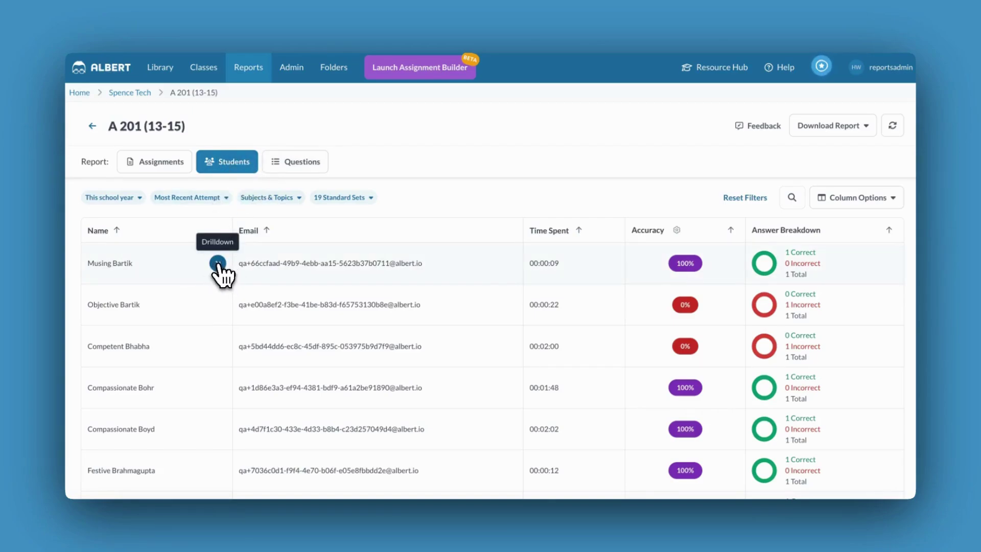
pyautogui.click(217, 263)
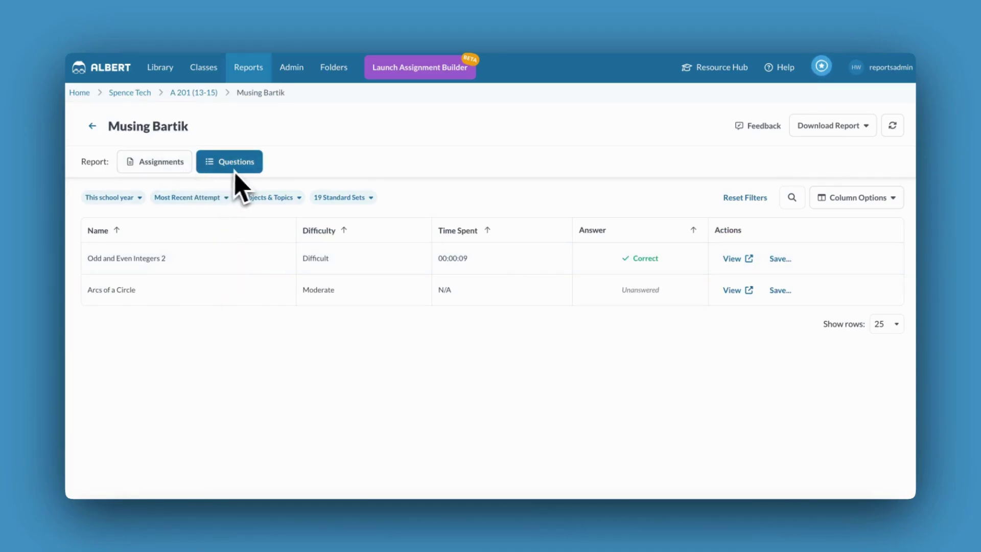
pyautogui.click(168, 171)
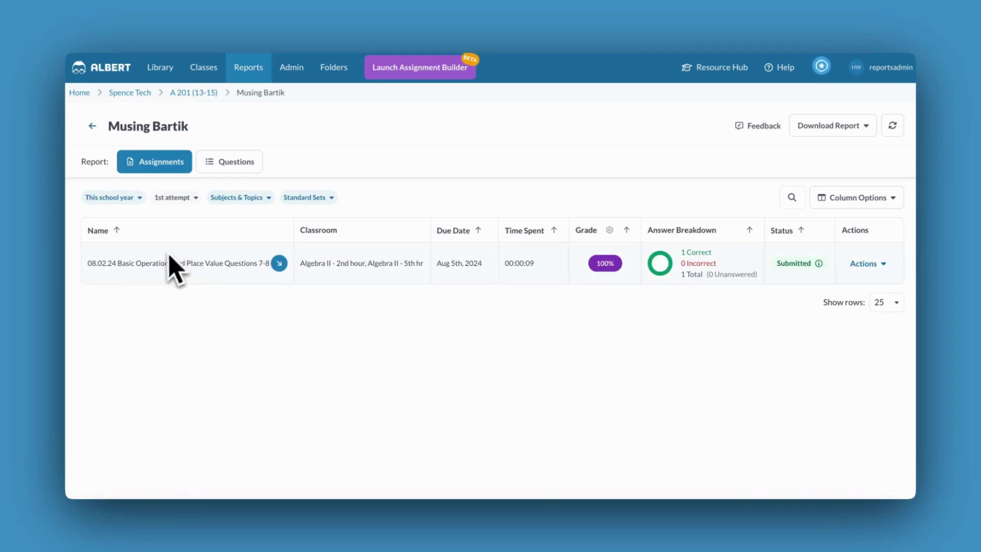
pyautogui.click(193, 93)
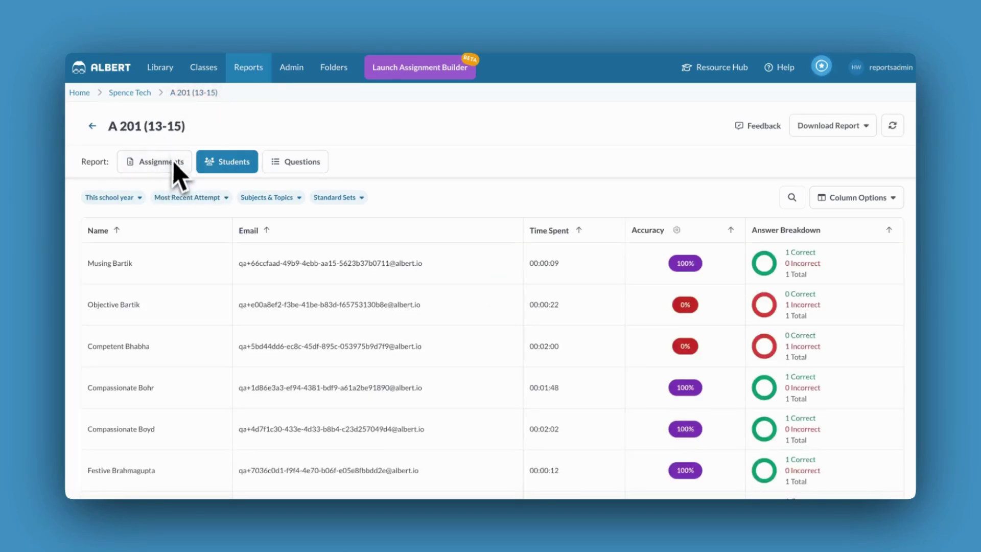
# - Examine student results for the assignment 08.02.24 Basic Operations and Place Value Questions 7-8 under standard A 201 (13-15), and return to the standard
pyautogui.click(160, 173)
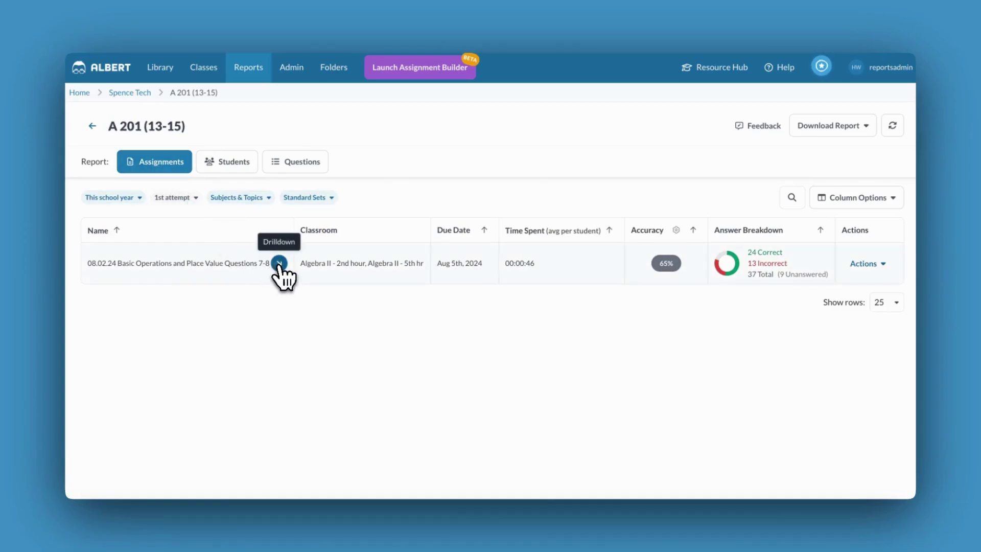
pyautogui.click(279, 266)
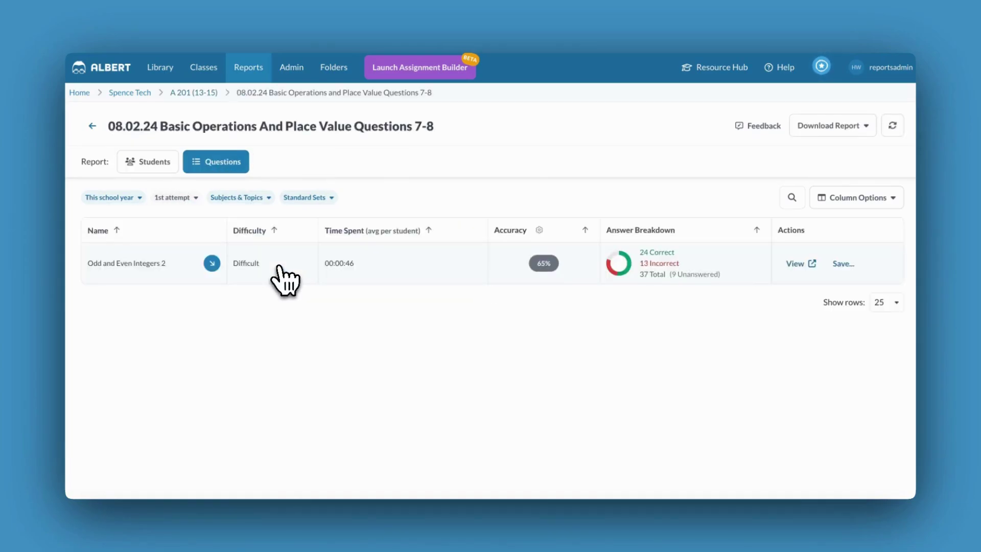
pyautogui.click(160, 170)
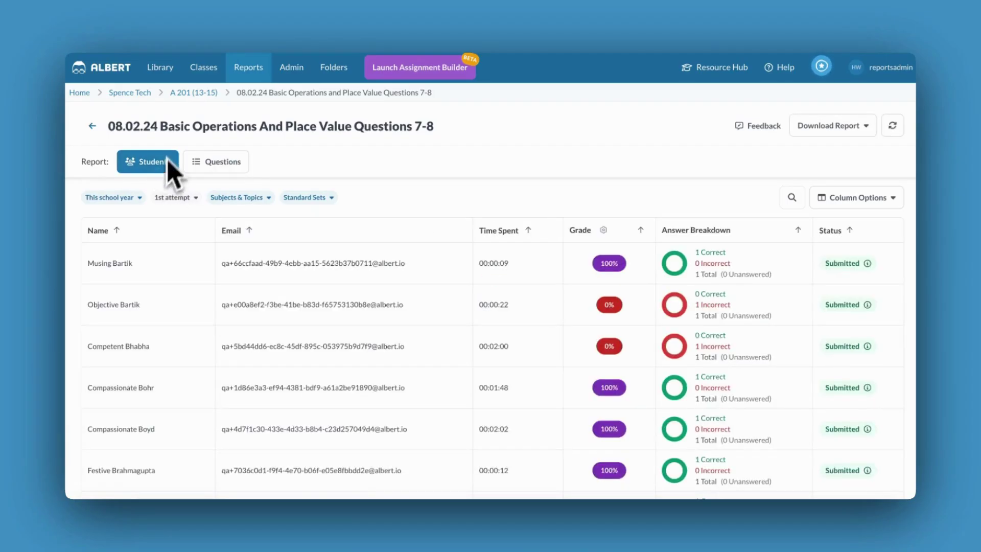
pyautogui.click(193, 94)
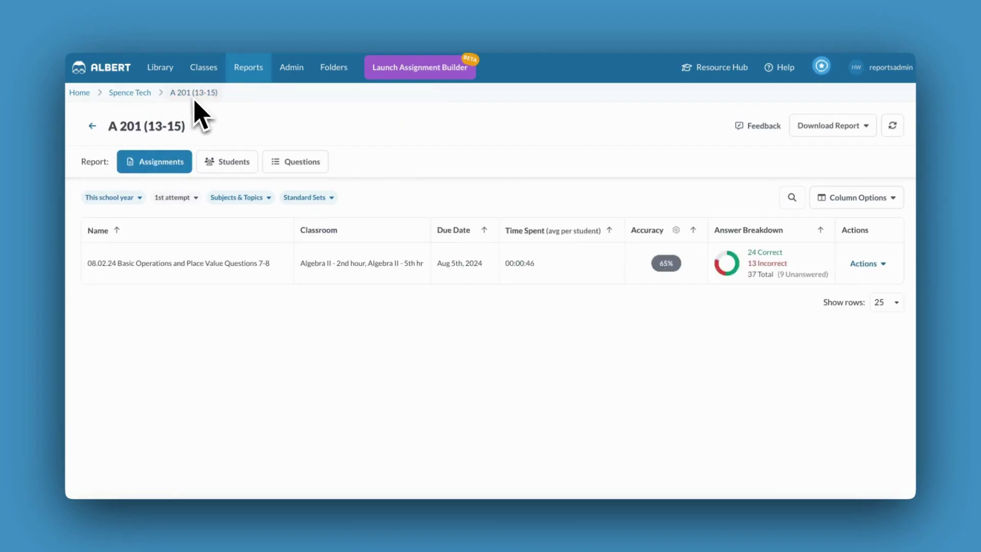
# - Show the questions for standard A 201 (13-15) and check the folders available for saving Odd and Even Integers 2, without saving
pyautogui.click(302, 168)
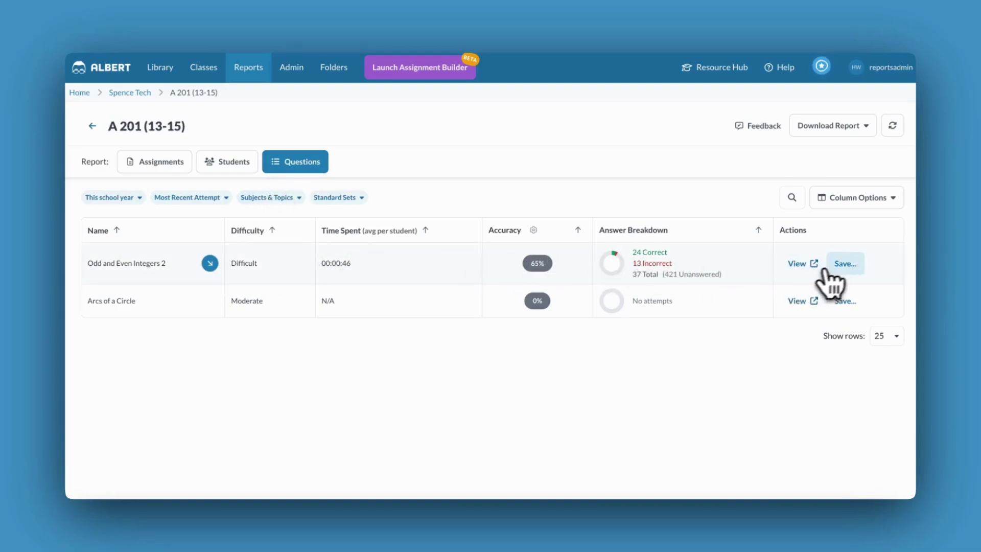
pyautogui.click(845, 266)
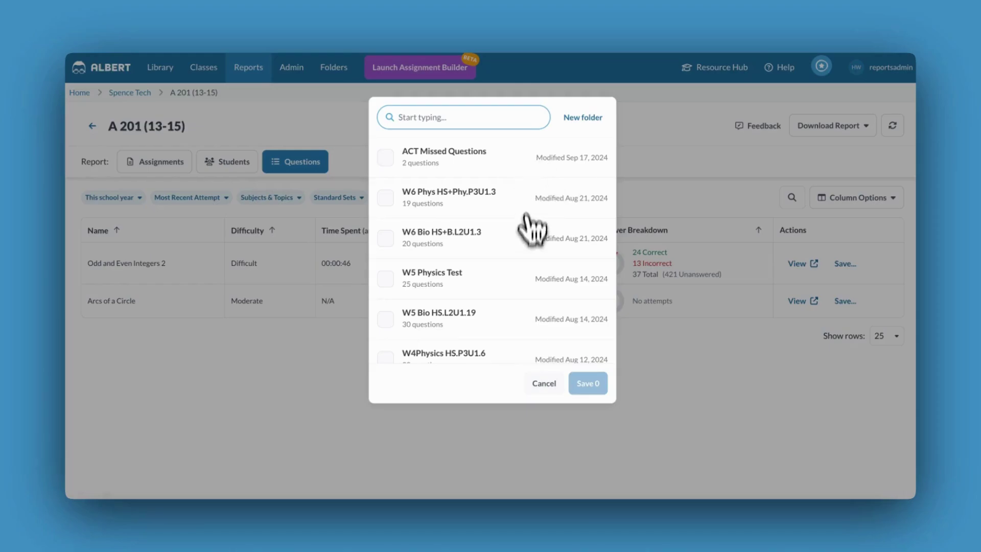
pyautogui.click(543, 383)
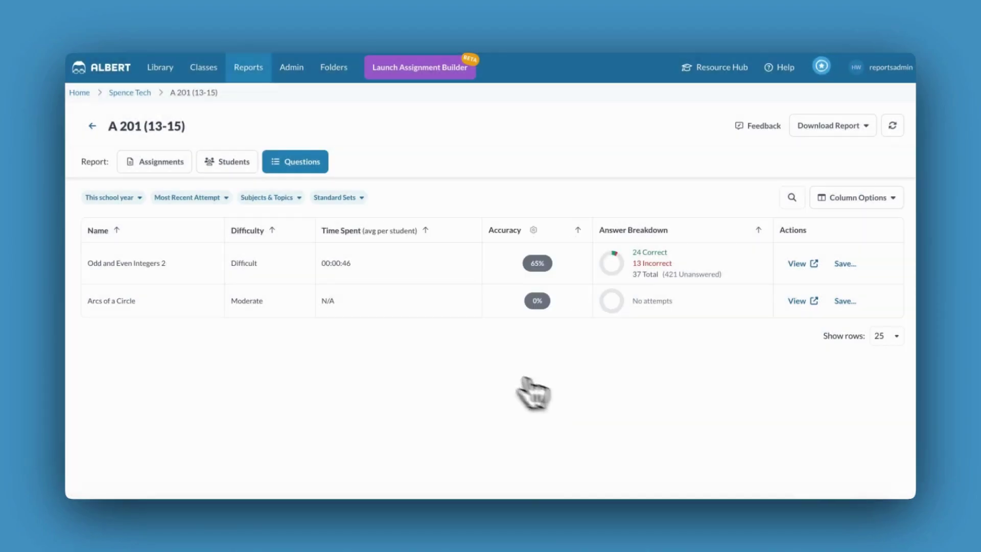
# - Drill down into the question Odd and Even Integers 2 and show its results by student
pyautogui.click(209, 263)
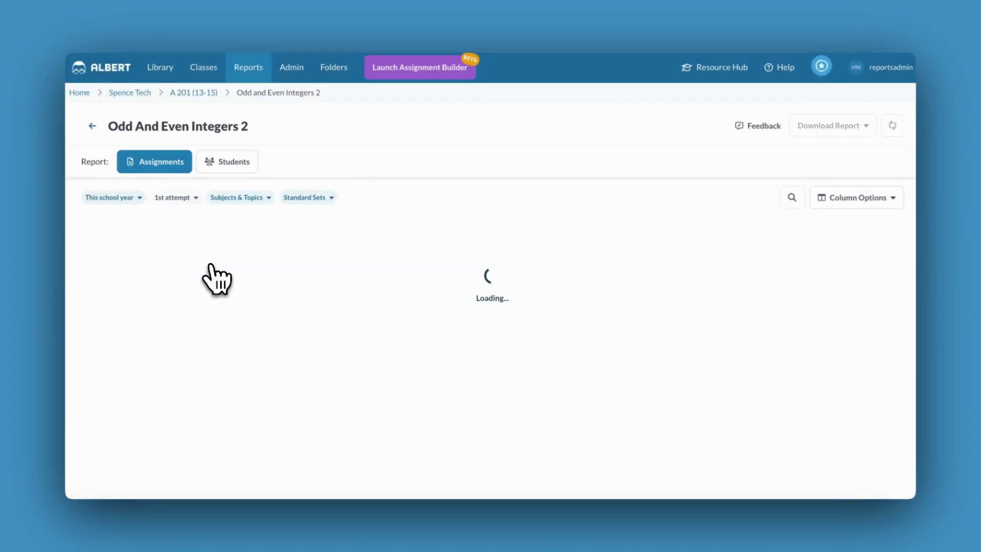
pyautogui.click(226, 163)
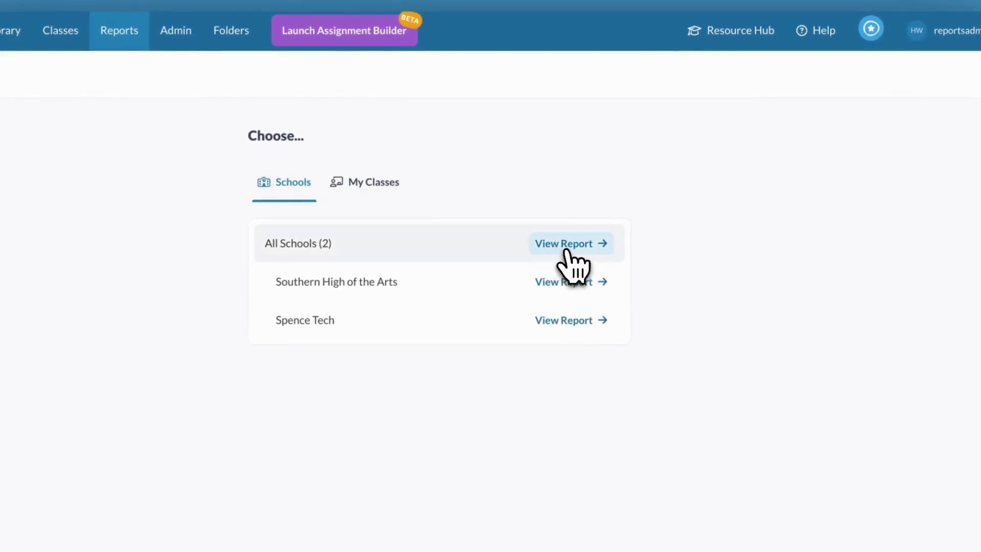
# - Open the combined report for all schools and look through the student results
pyautogui.click(566, 250)
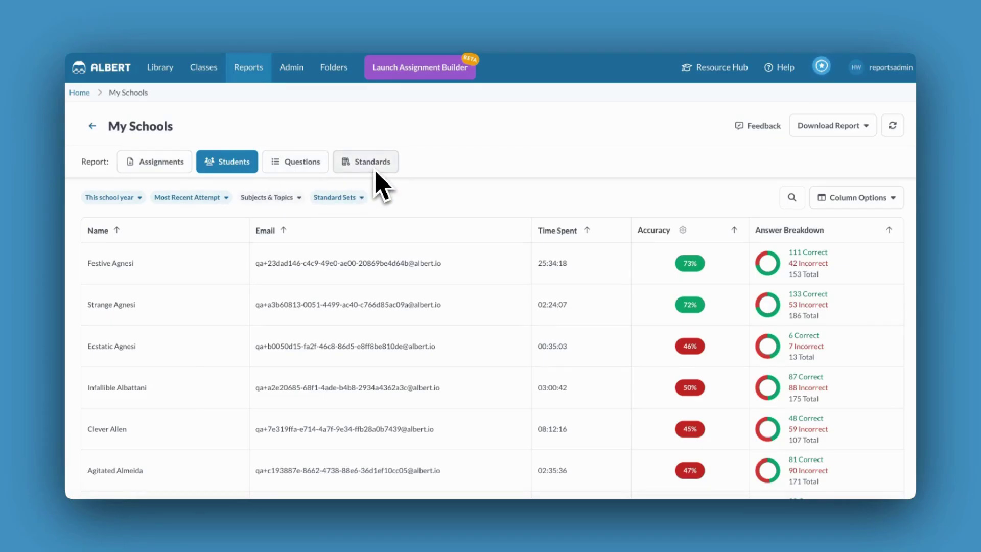
pyautogui.scroll(-5, 317, 281)
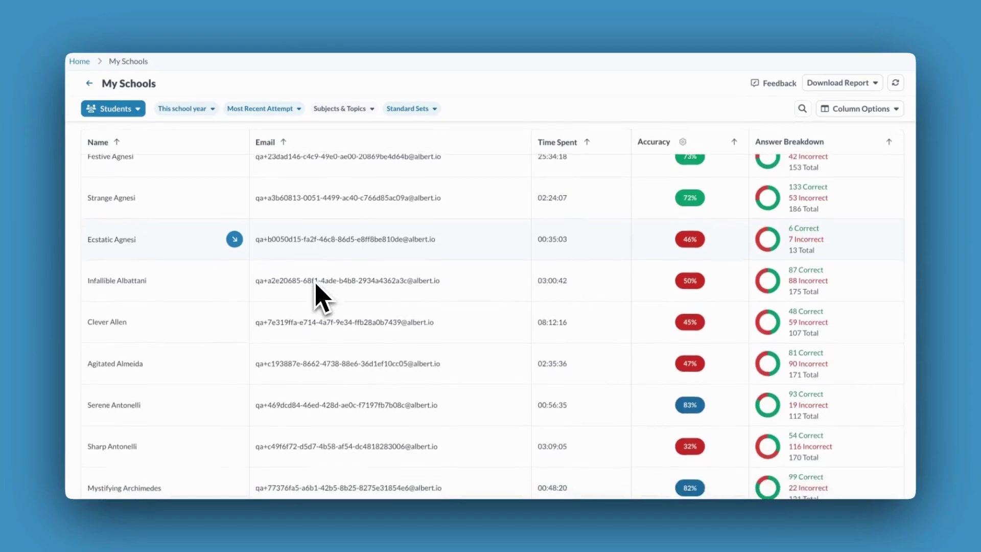
pyautogui.scroll(-3, 316, 285)
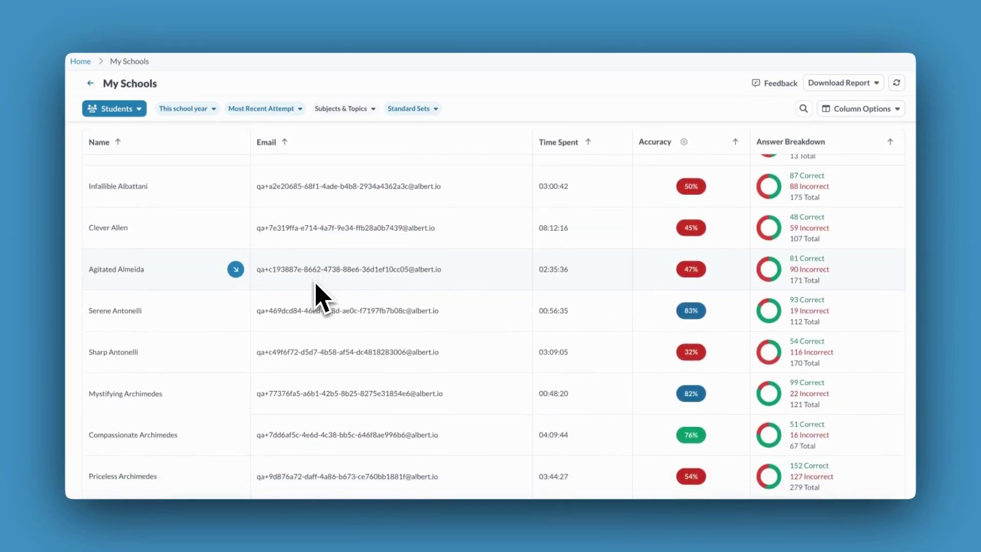
pyautogui.scroll(-3, 316, 284)
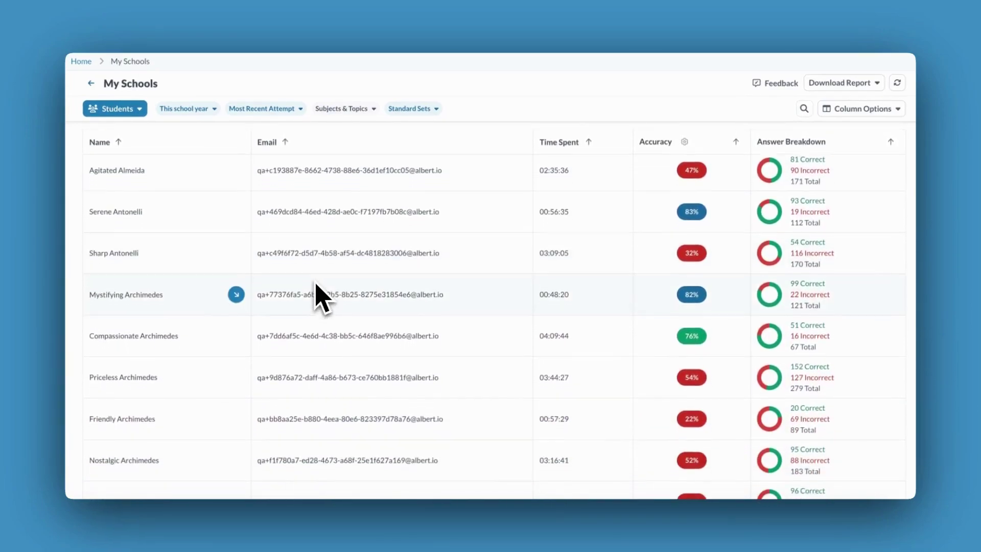
pyautogui.scroll(-2, 315, 285)
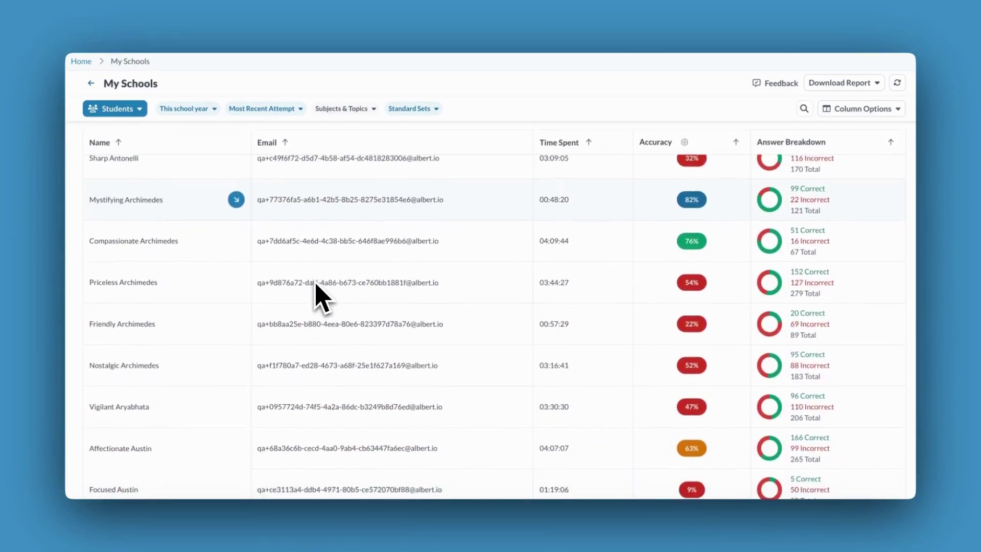
pyautogui.scroll(-1, 316, 285)
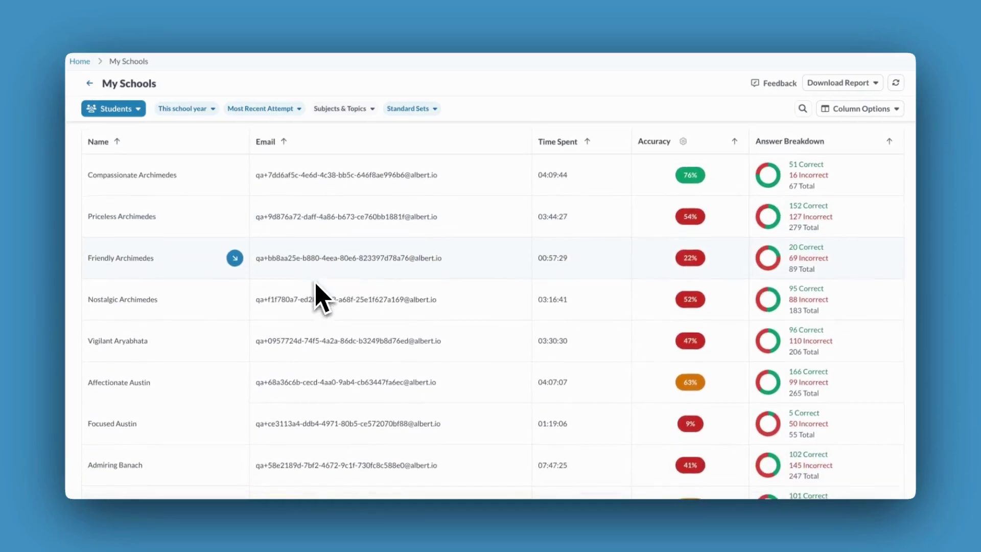